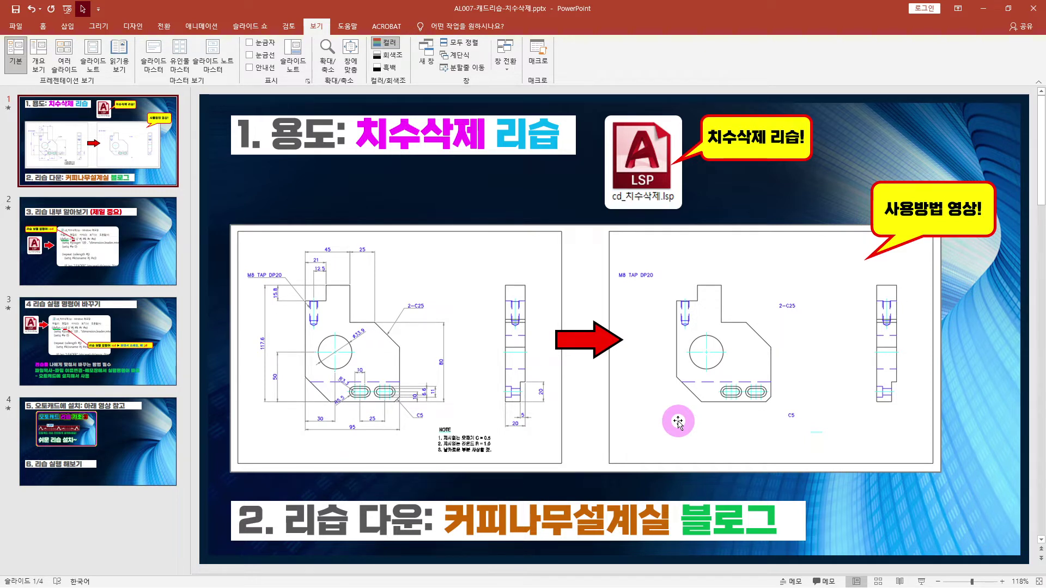
- Show slide 2, which explains the LISP code and its cd run command
left_click(158, 241)
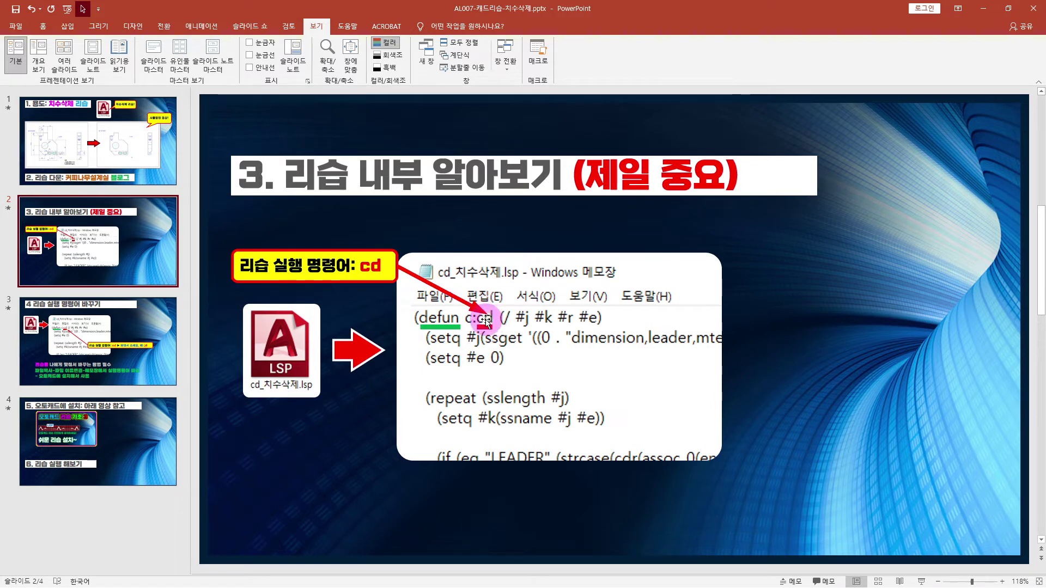
- Show slide 3 about renaming the LISP command
left_click(158, 338)
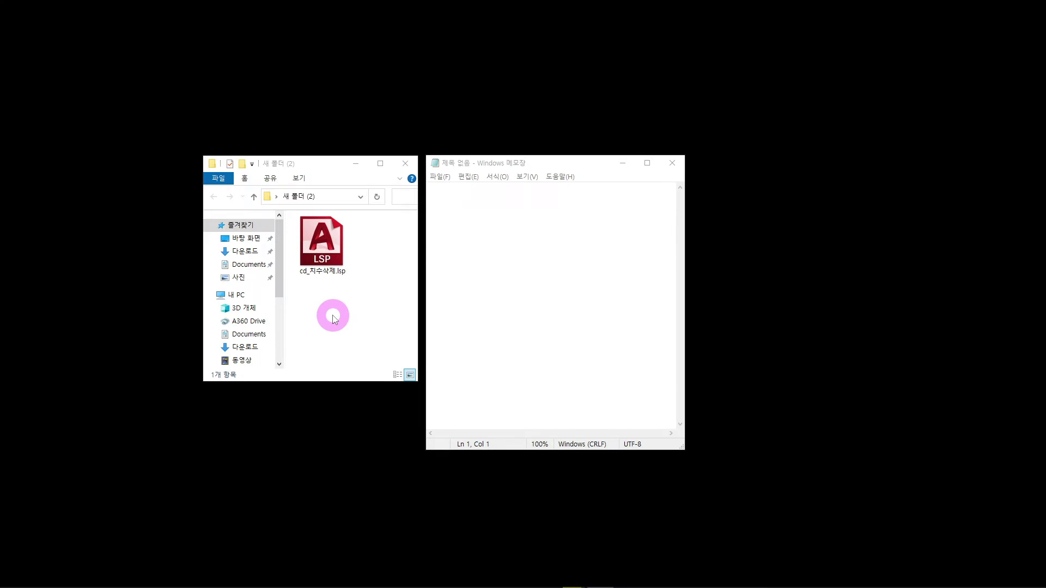
- Drag cd_치수삭제.lsp from the folder into Notepad to display its LISP code
left_click(325, 256)
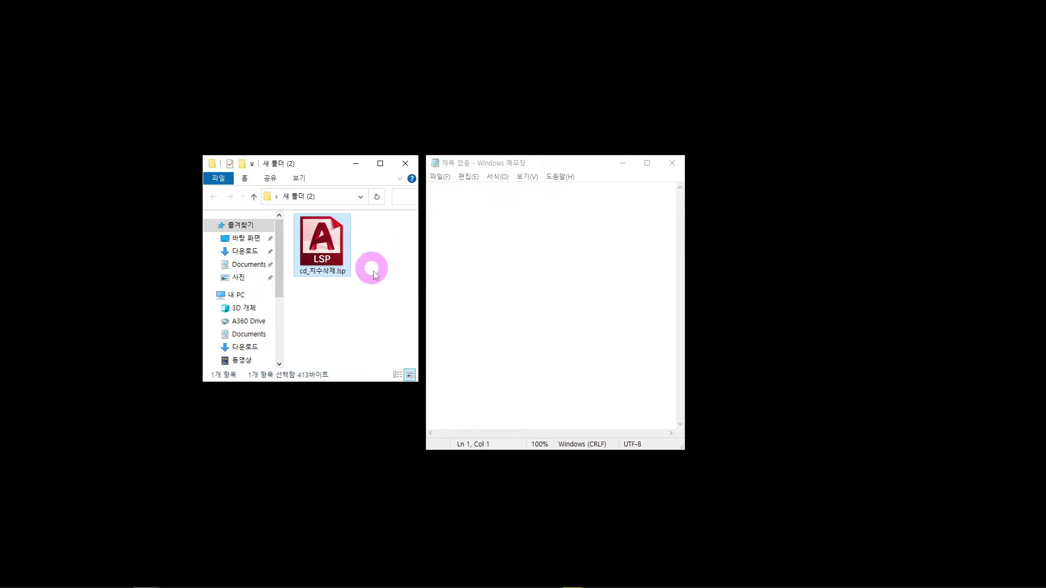
mouse_move(324, 246)
left_mouse_down()
mouse_move(492, 297)
mouse_move(532, 254)
left_mouse_up()
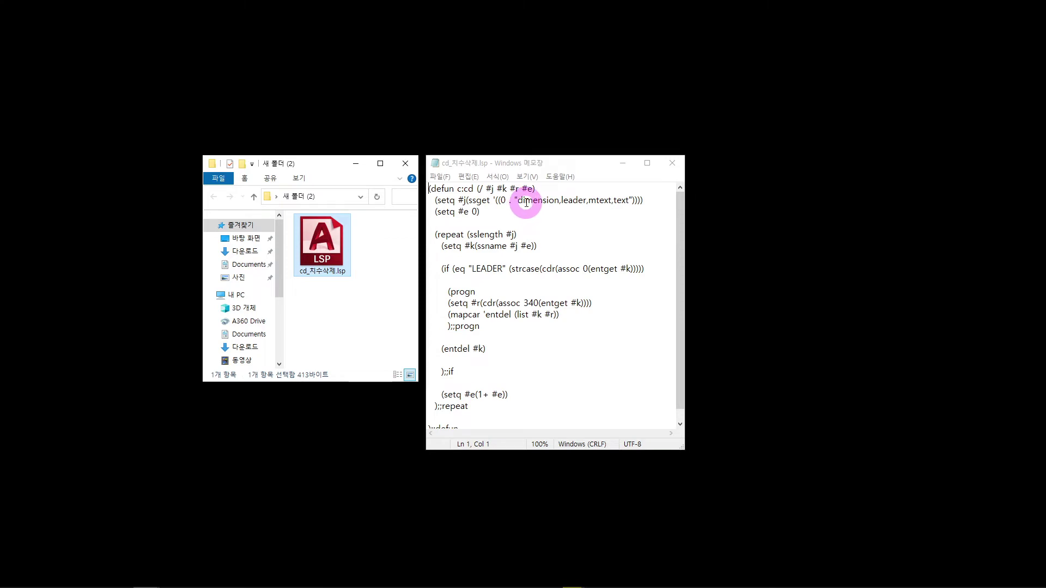
- Change the command name on line 1 from c:cd to c:jd
left_click_drag(536, 189, 429, 189)
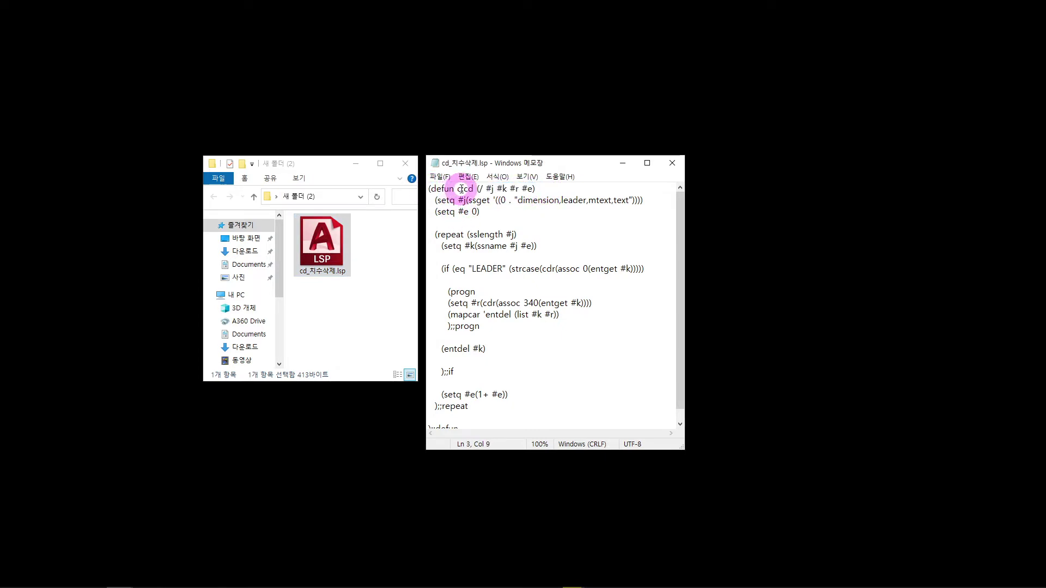
left_click_drag(470, 189, 476, 189)
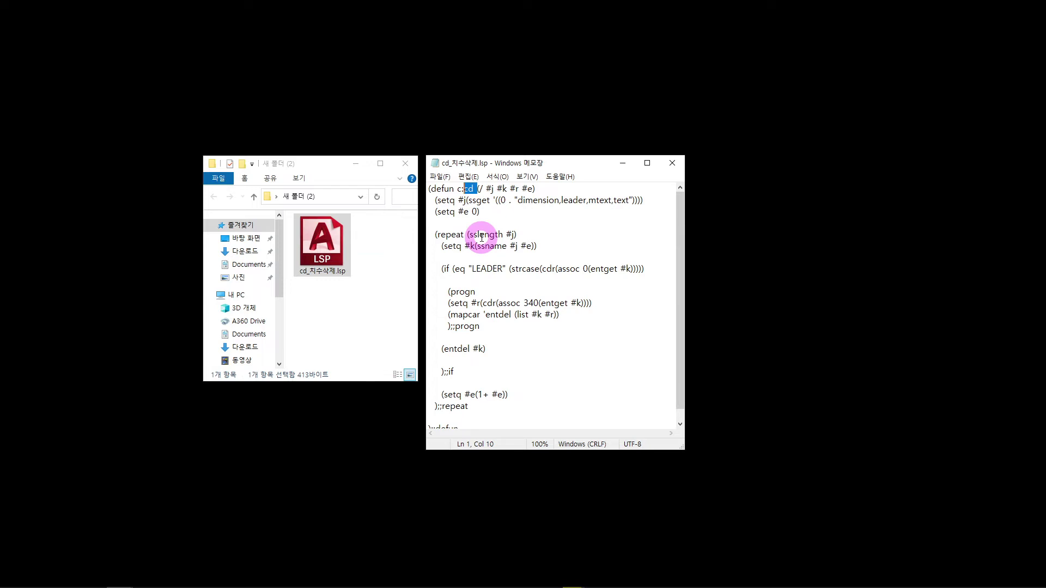
left_click(476, 212)
left_click(474, 189)
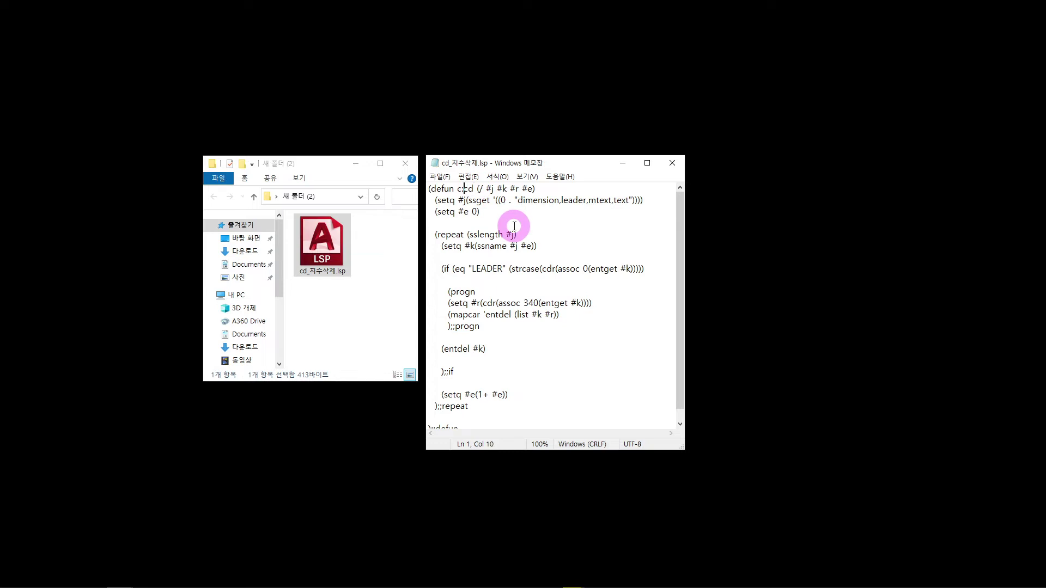
type("j")
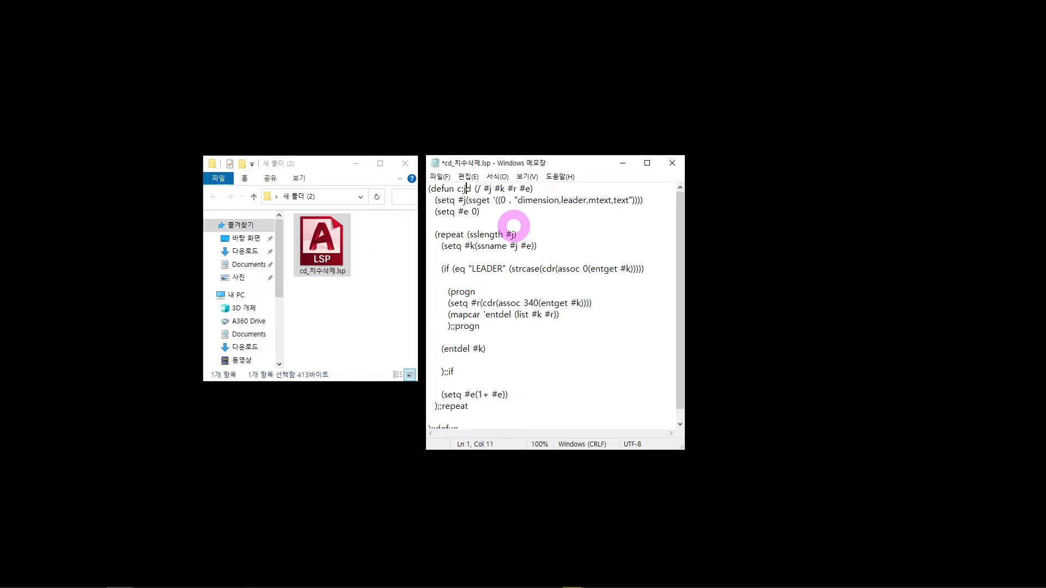
left_click_drag(466, 189, 461, 189)
left_click(499, 214)
- Save the edited LISP file and close Notepad
left_click(442, 177)
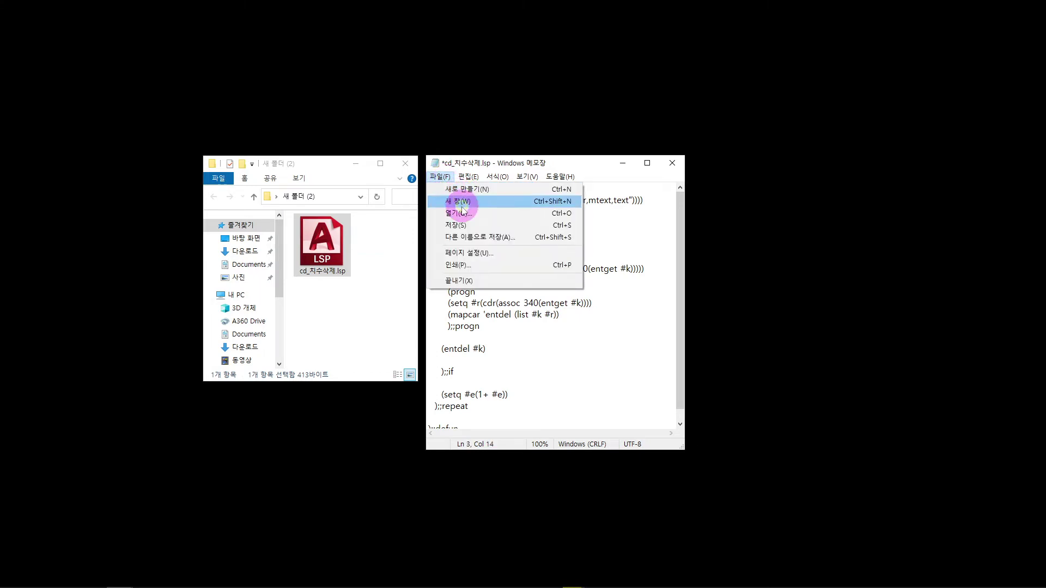
left_click(463, 224)
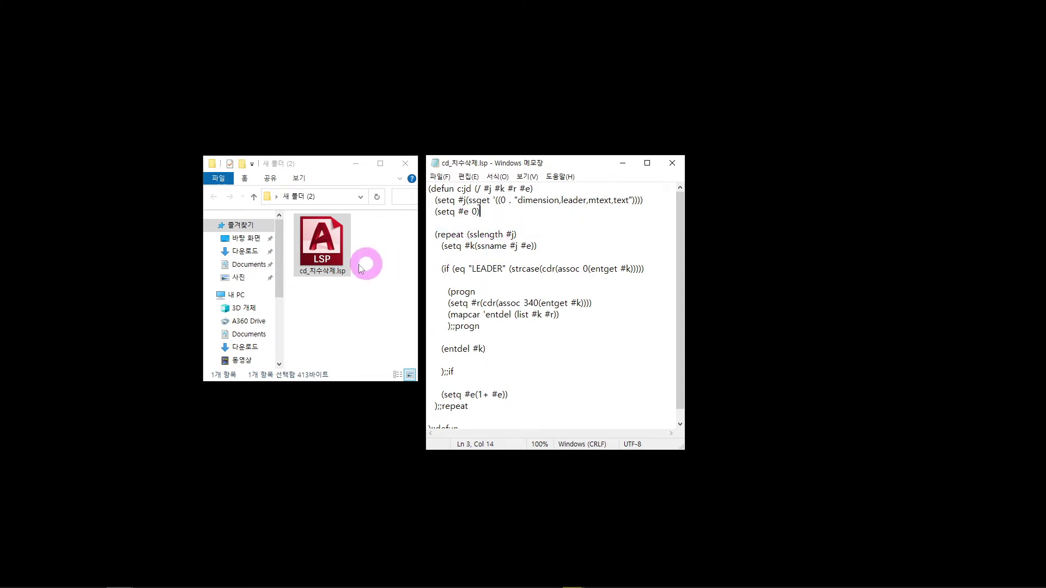
left_click(344, 261)
left_click(525, 235)
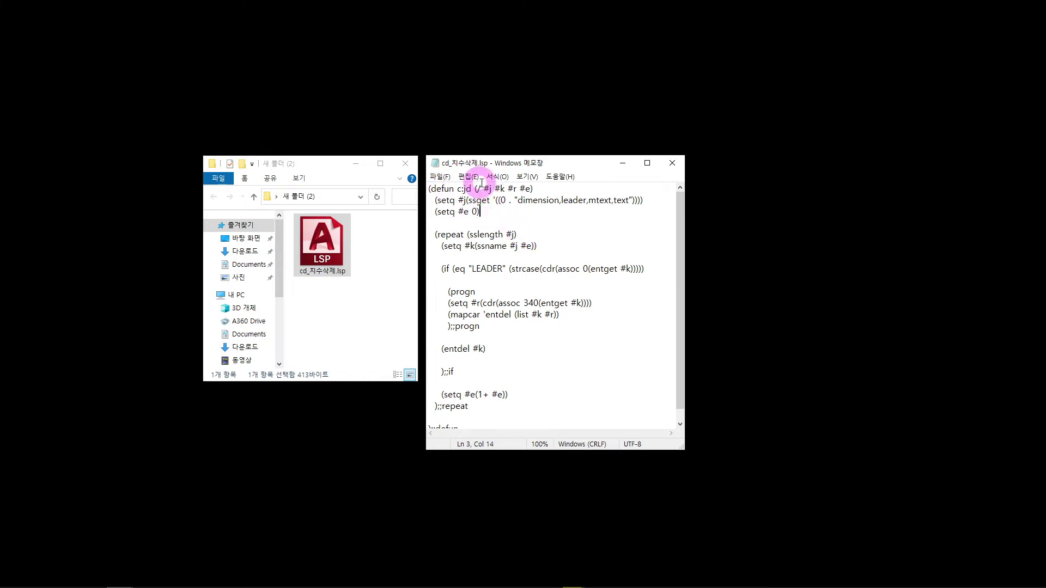
left_click(328, 274)
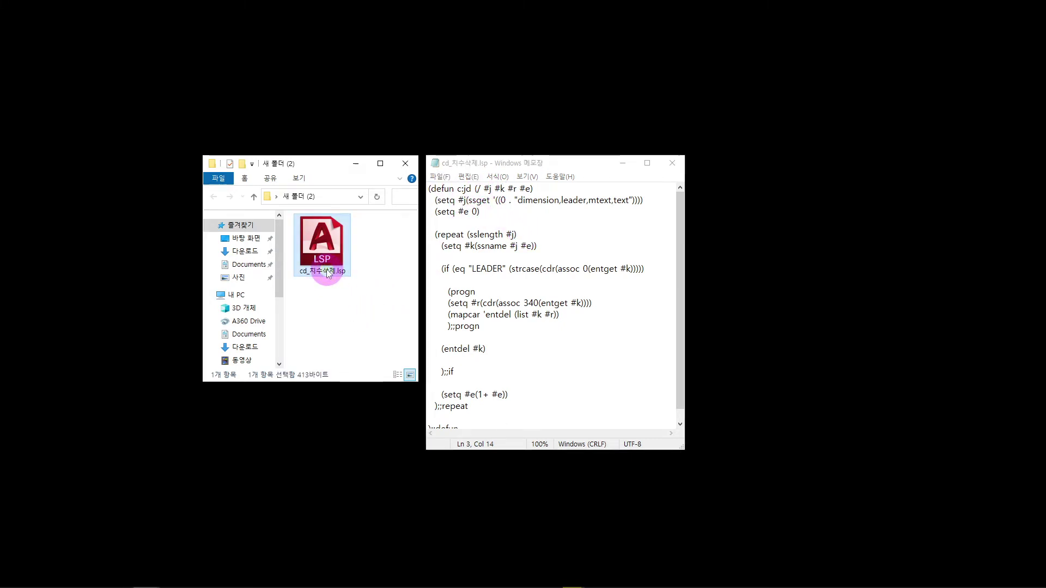
left_click(673, 165)
- Rename cd_치수삭제.lsp to jd_치수삭제.lsp to match its new jd command
left_click(330, 313)
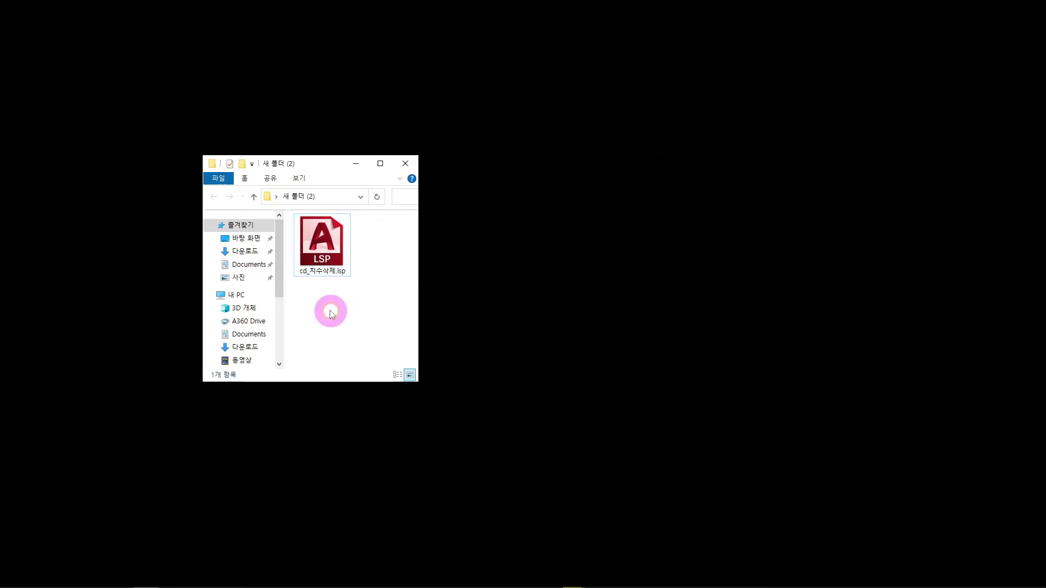
left_click(322, 274)
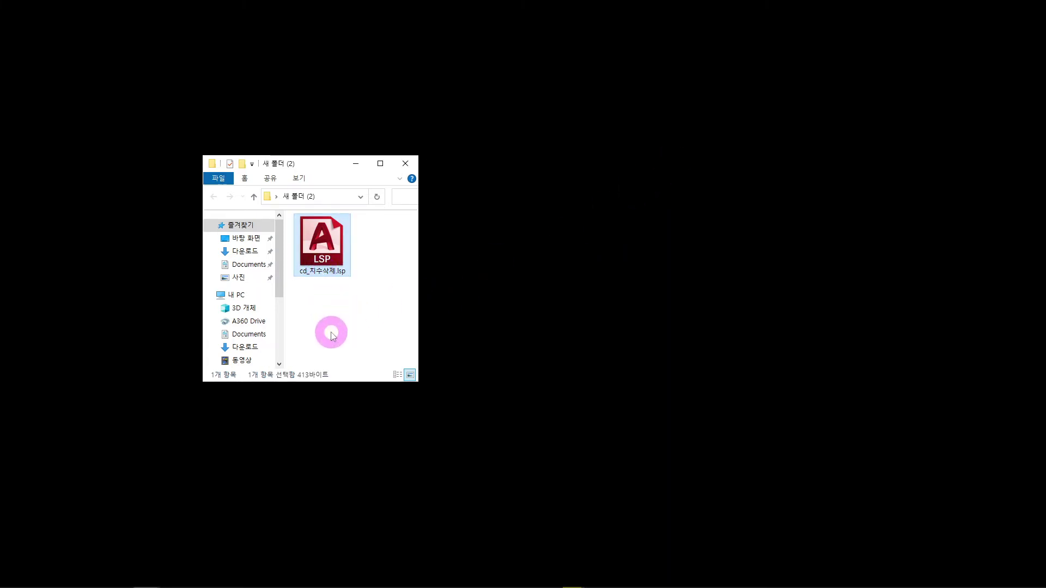
key("Home")
key("Delete")
type("j")
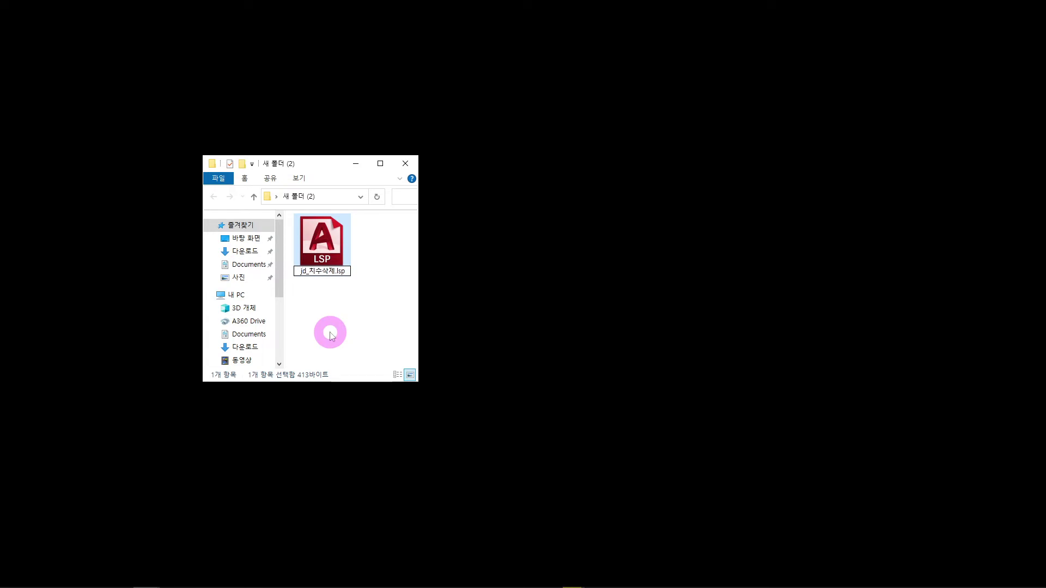
left_click(331, 334)
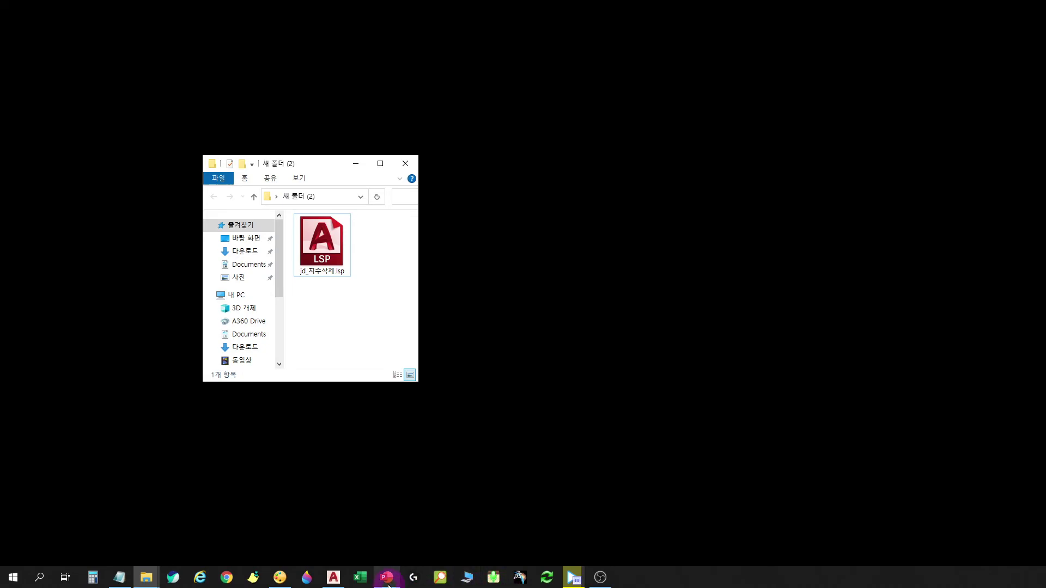
- View slide 4 on installing the LISP, then bring up 치수삭제_리습-도면.dwg in AutoCAD
left_click(387, 577)
left_click(146, 454)
left_click(267, 349)
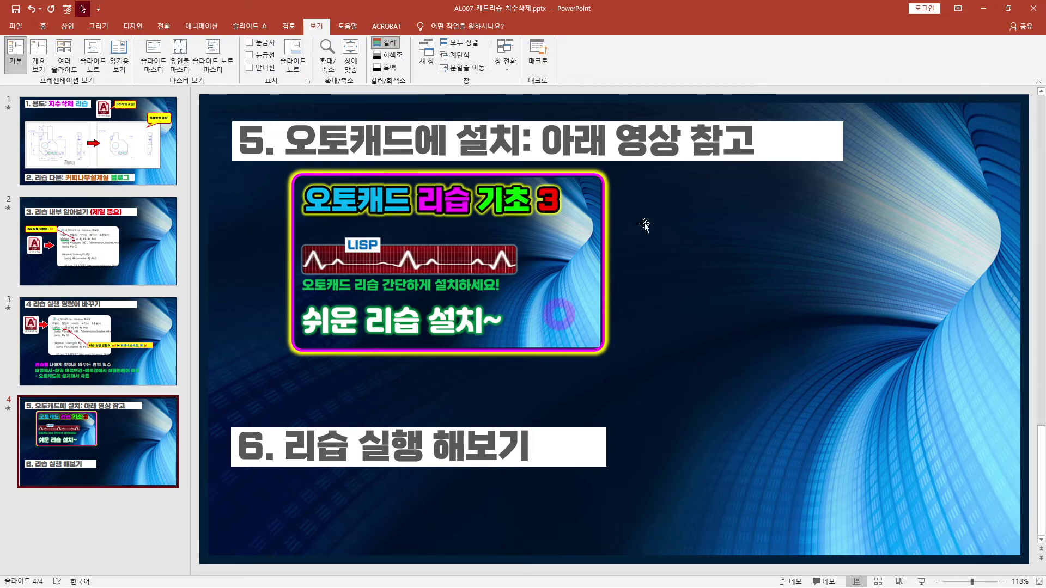
left_click(983, 8)
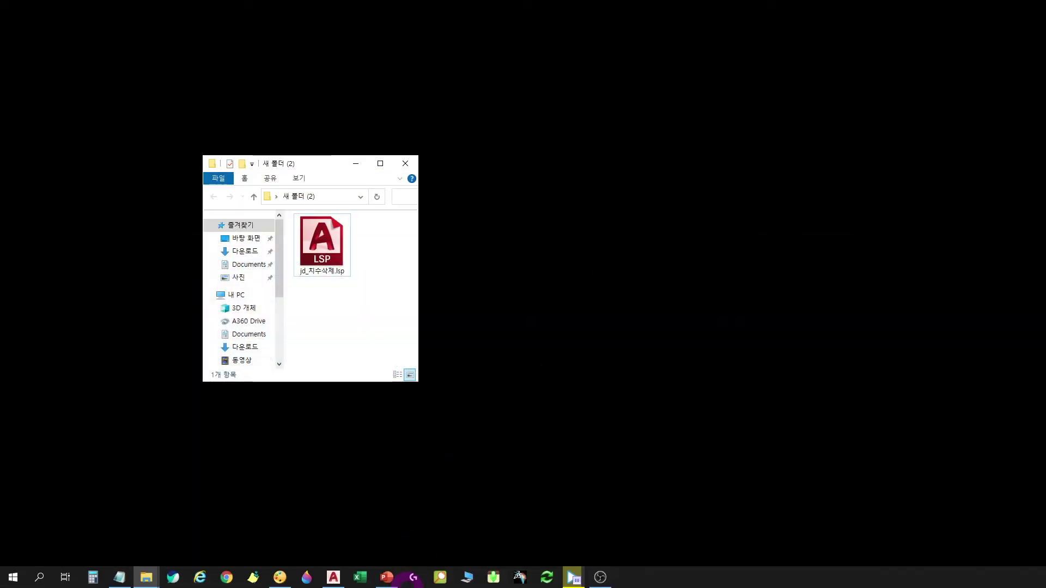
left_click(334, 578)
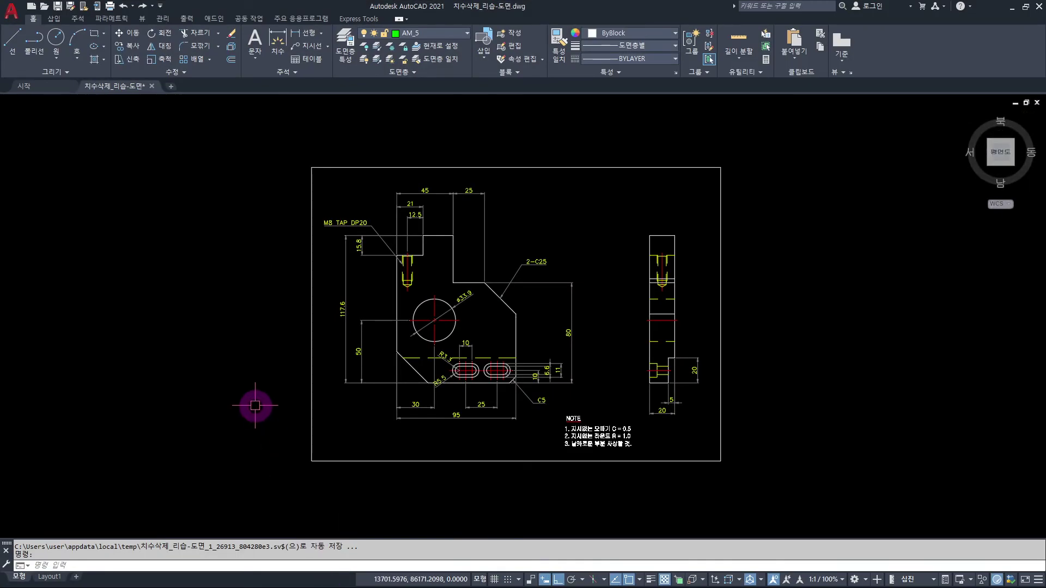
left_click(795, 503)
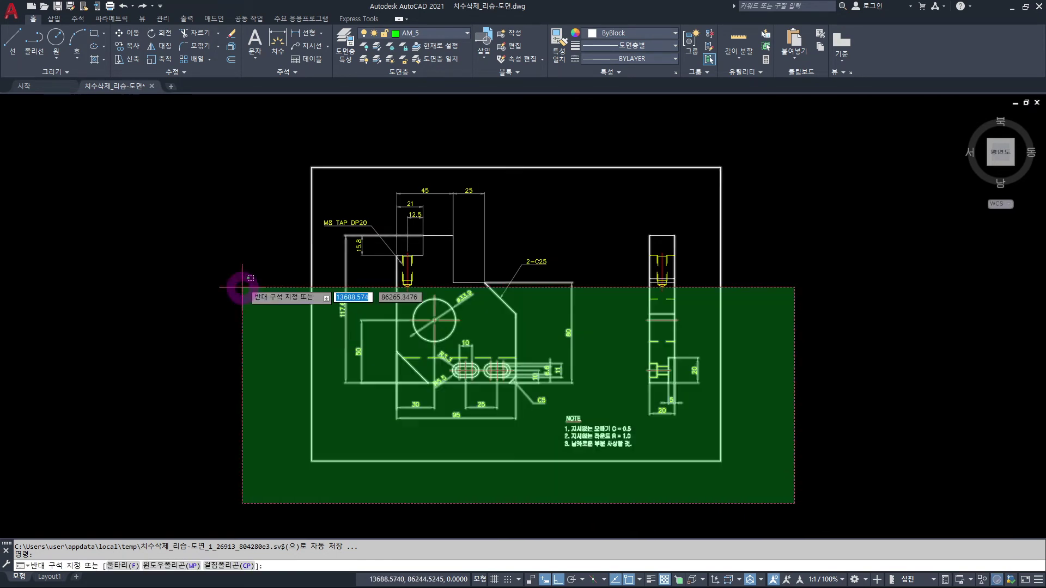
left_click(243, 153)
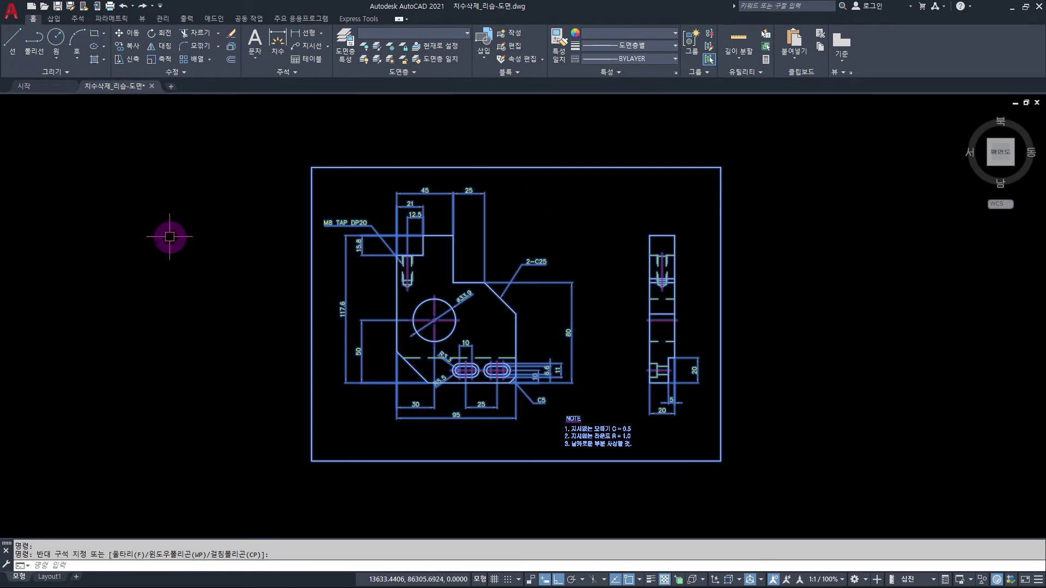
key("Escape")
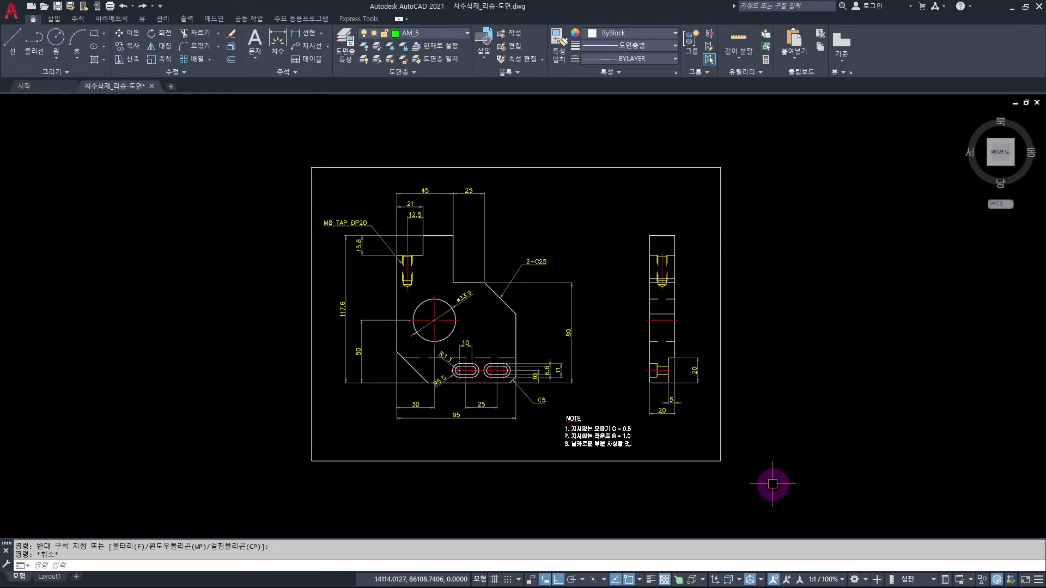
left_click(517, 184)
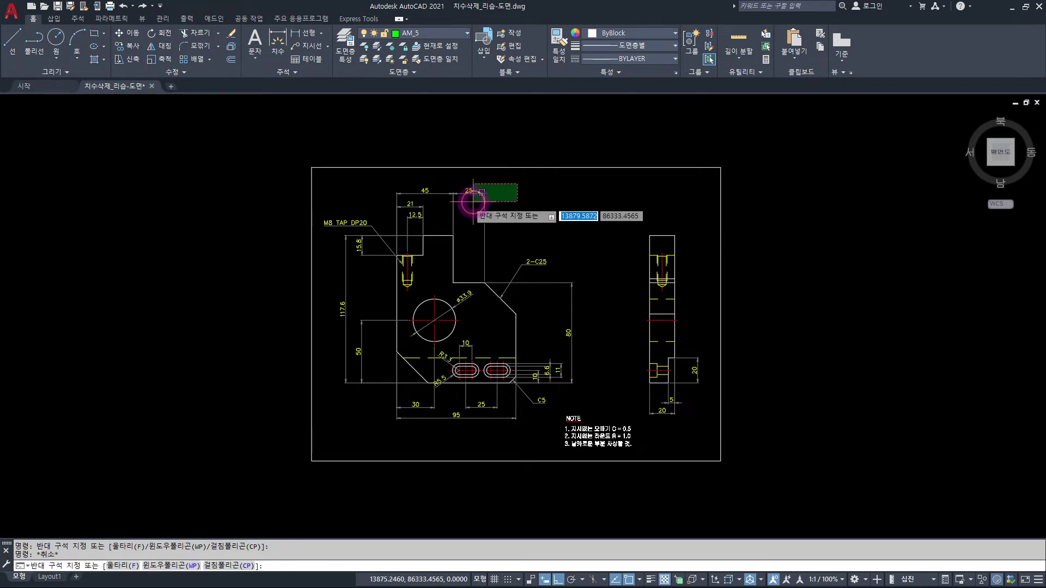
left_click(357, 203)
left_click(334, 402)
key("Delete")
left_click(577, 311)
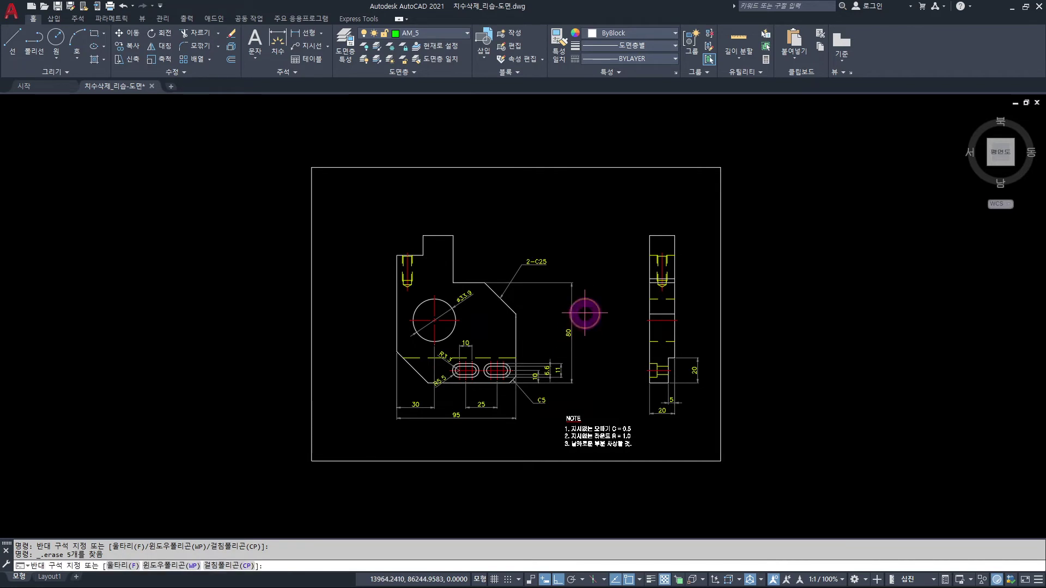
left_click(560, 339)
key("Delete")
left_click(567, 253)
left_click(524, 271)
key("Delete")
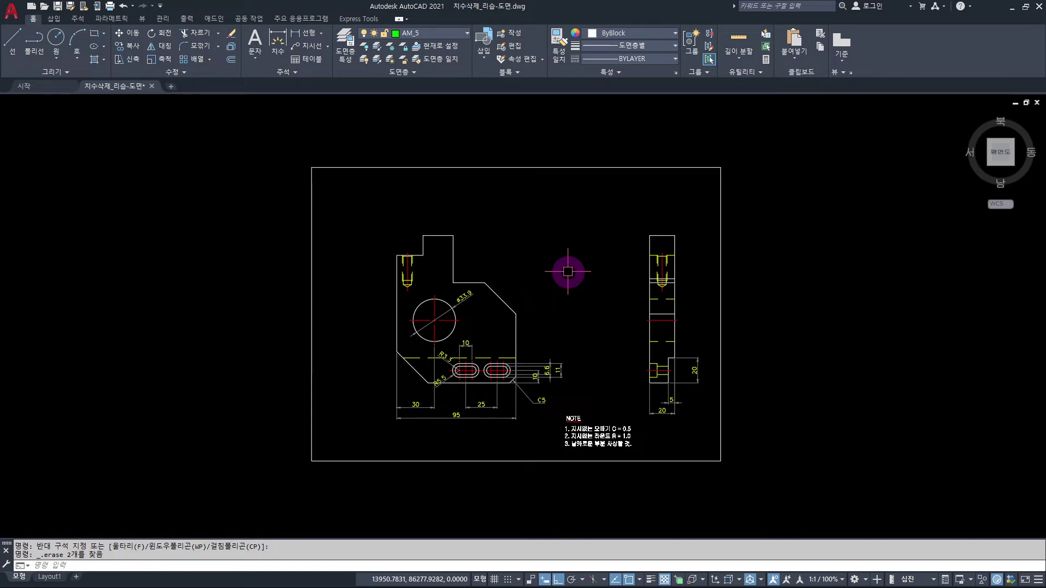
key("ctrl+z")
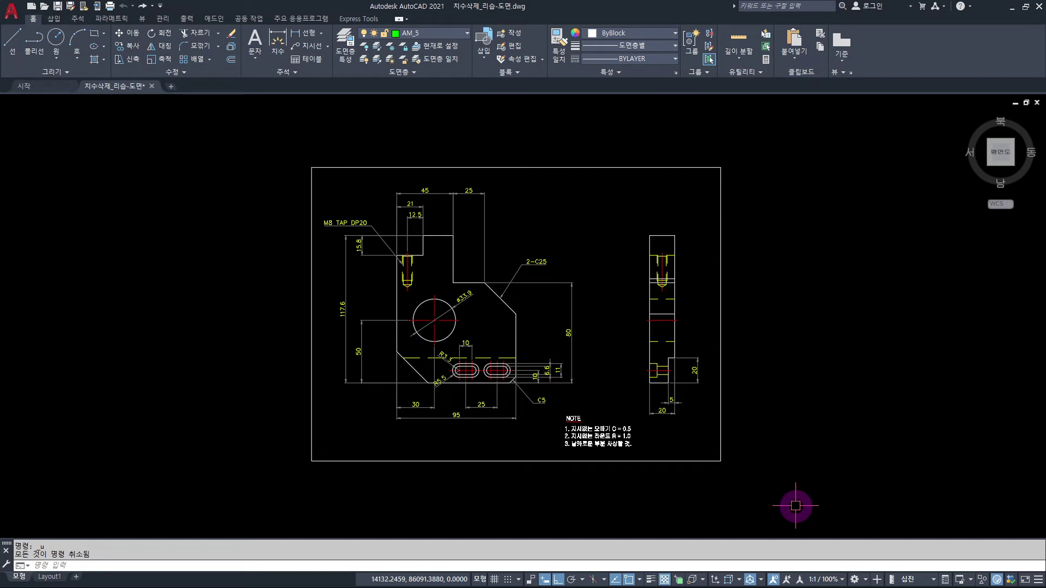
- Run CD over a crossing window of the whole drawing to delete its 31 annotations
type("c")
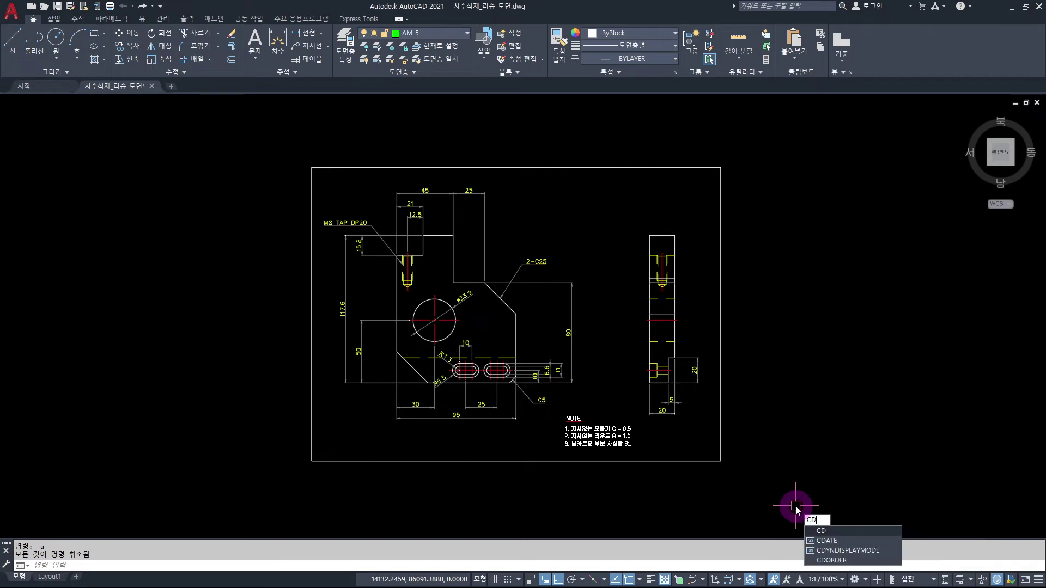
key("Return")
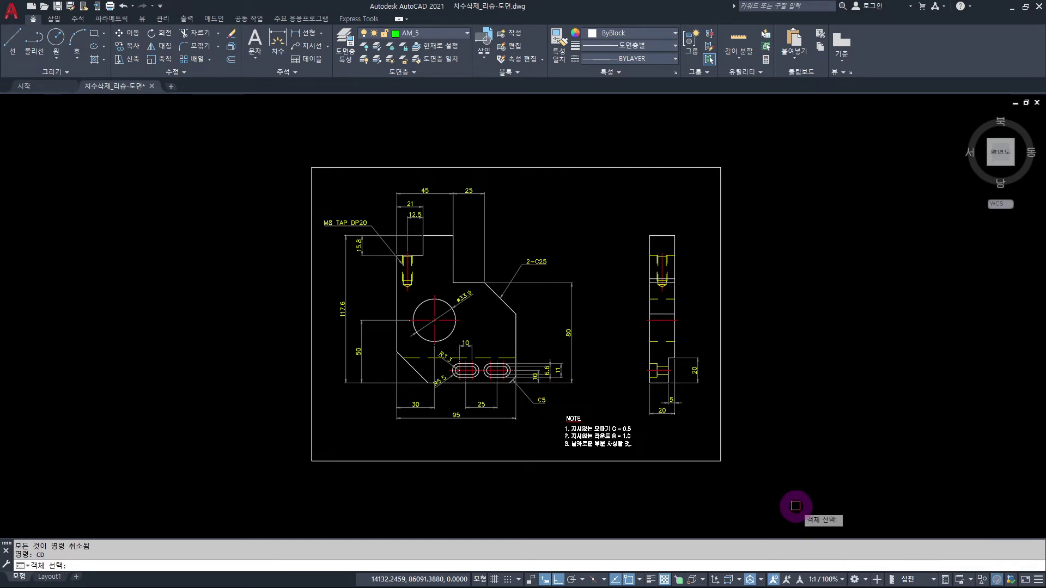
left_click(784, 144)
left_click(281, 504)
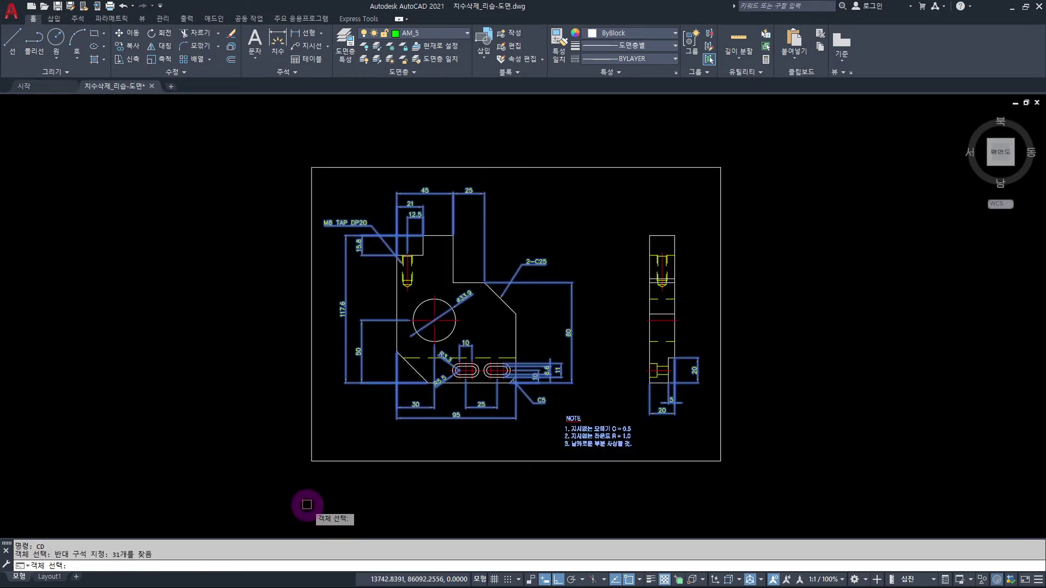
key("Return")
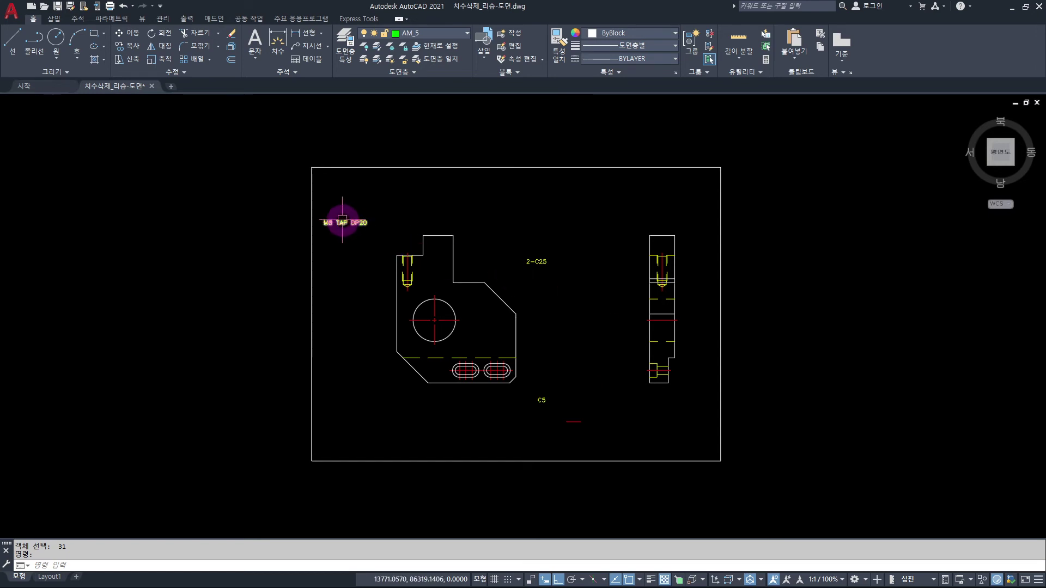
- Select the leftover M8 TAP DP20 and C5 labels
scroll(338, 213, "up", 6)
scroll(316, 242, "up", 2)
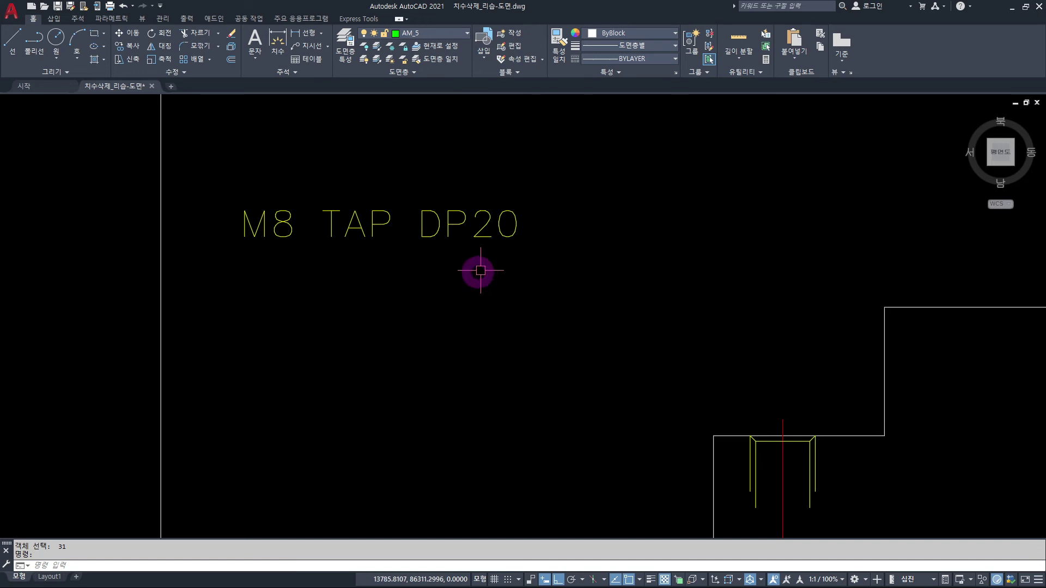
left_click(485, 226)
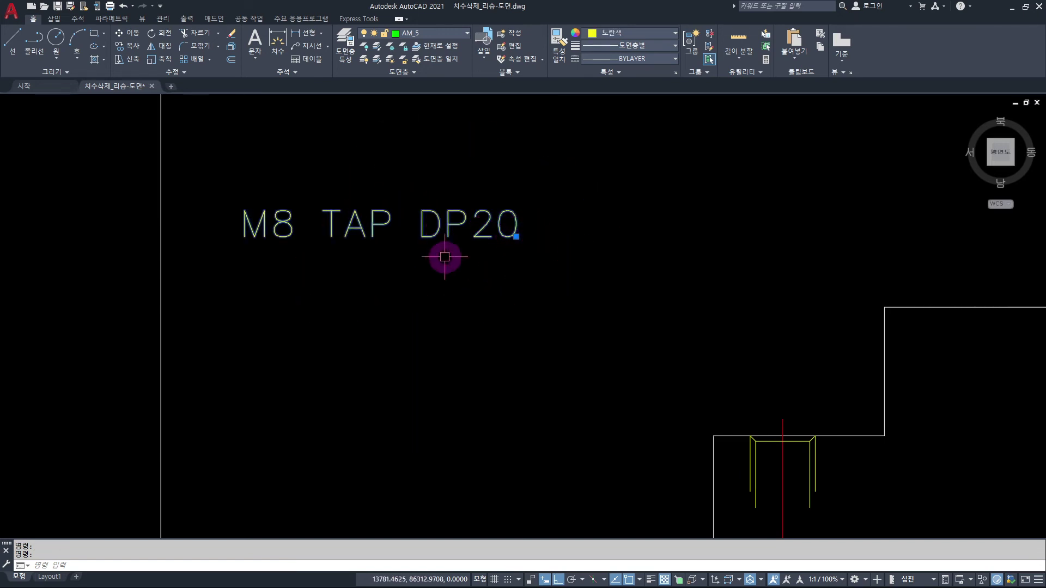
scroll(440, 285, "down", 3)
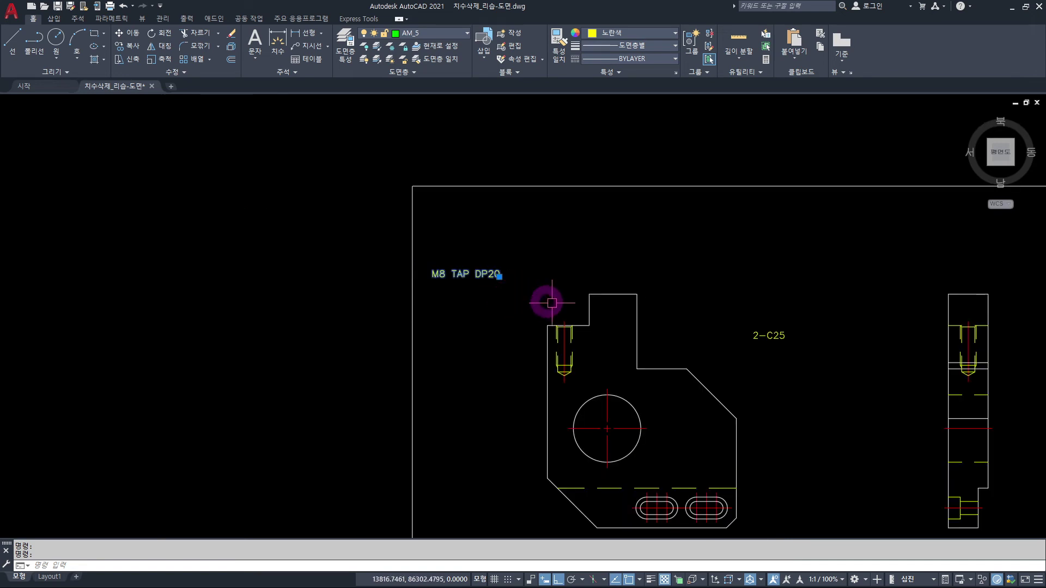
scroll(564, 268, "up", 5)
scroll(564, 268, "up", 2)
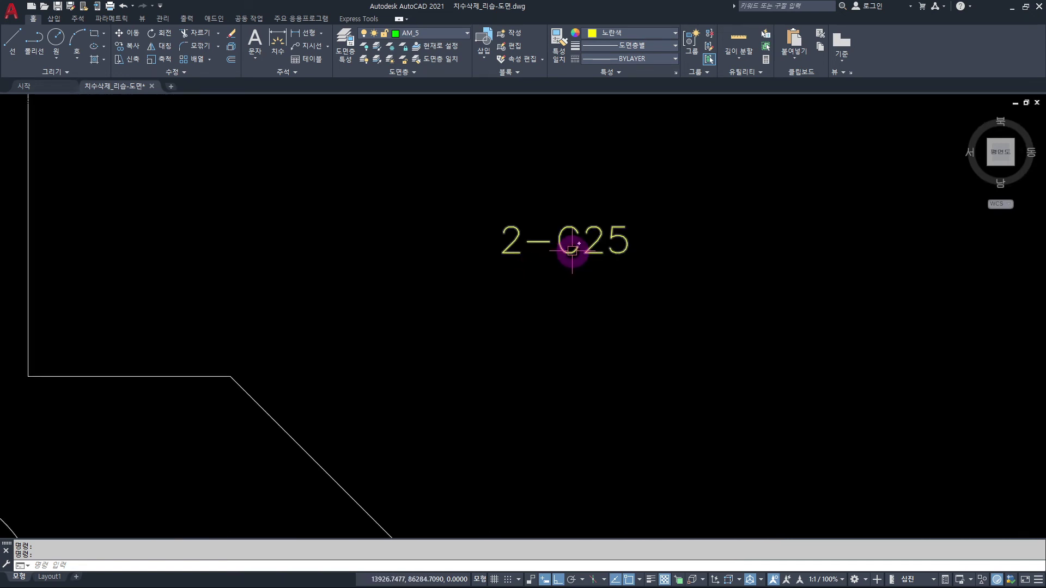
scroll(578, 278, "down", 4)
scroll(605, 354, "down", 3)
scroll(599, 404, "up", 5)
scroll(599, 404, "up", 3)
scroll(549, 430, "up", 1)
middle_click_drag(477, 360, 476, 376)
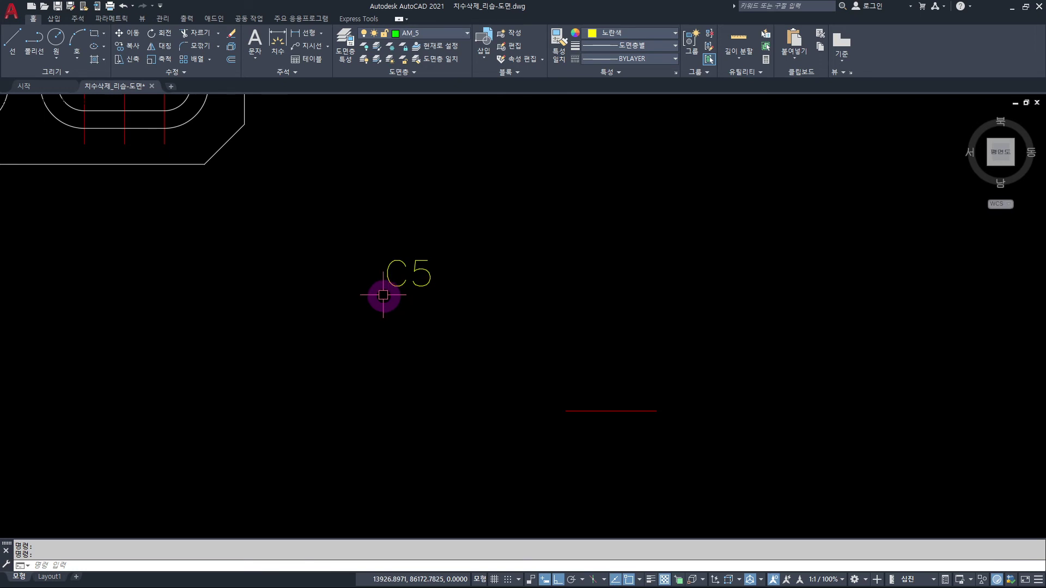
left_click(430, 285)
scroll(484, 361, "down", 2)
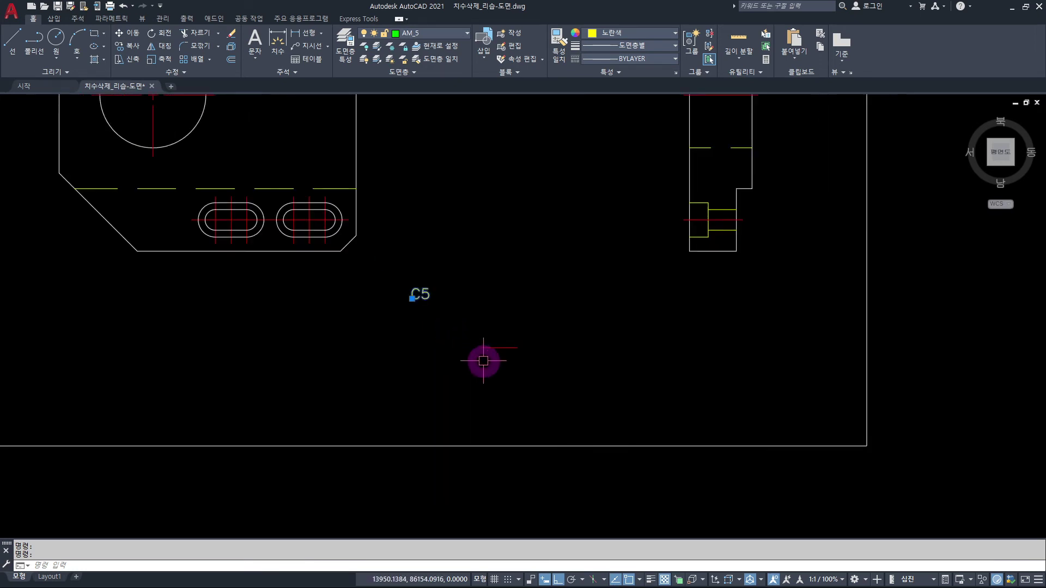
scroll(498, 343, "up", 2)
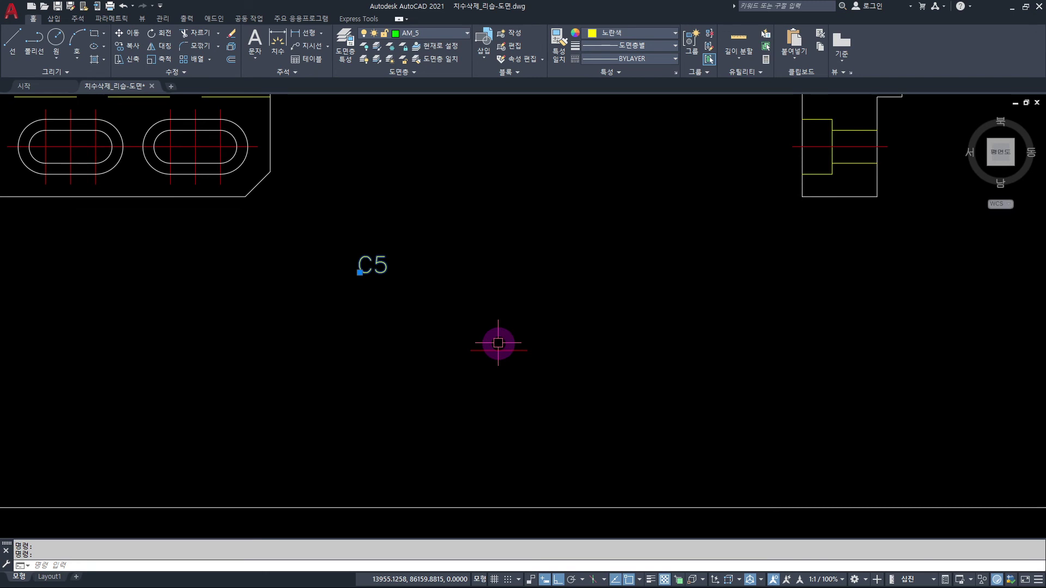
scroll(519, 373, "up", 3)
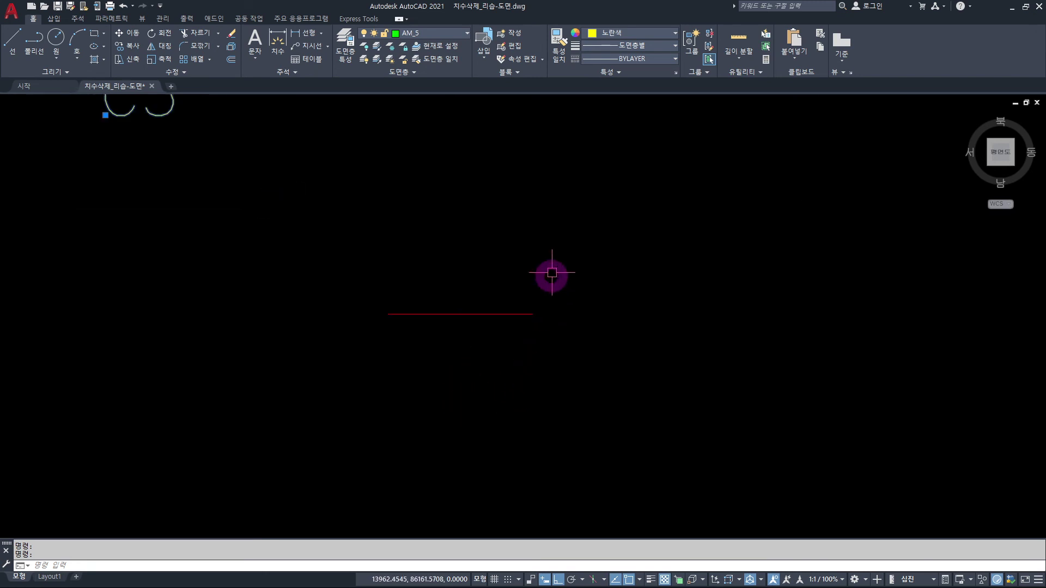
- Add the stray red line by window and erase all four leftover objects
left_click(553, 264)
left_click(459, 343)
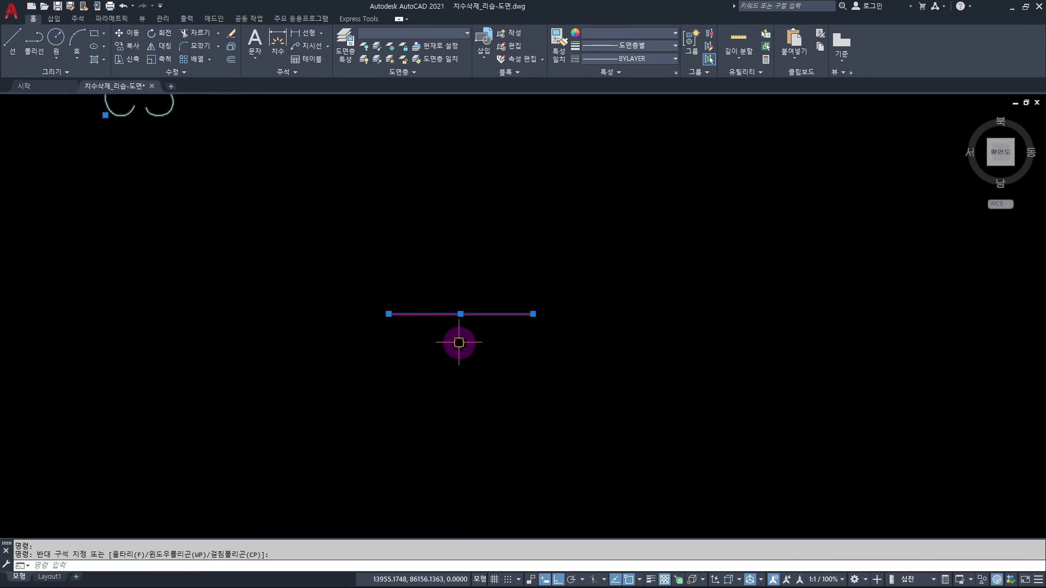
scroll(460, 355, "down", 5)
scroll(447, 370, "down", 2)
mouse_move(431, 277)
middle_mouse_down()
mouse_move(486, 362)
mouse_move(511, 341)
mouse_move(529, 362)
middle_mouse_up()
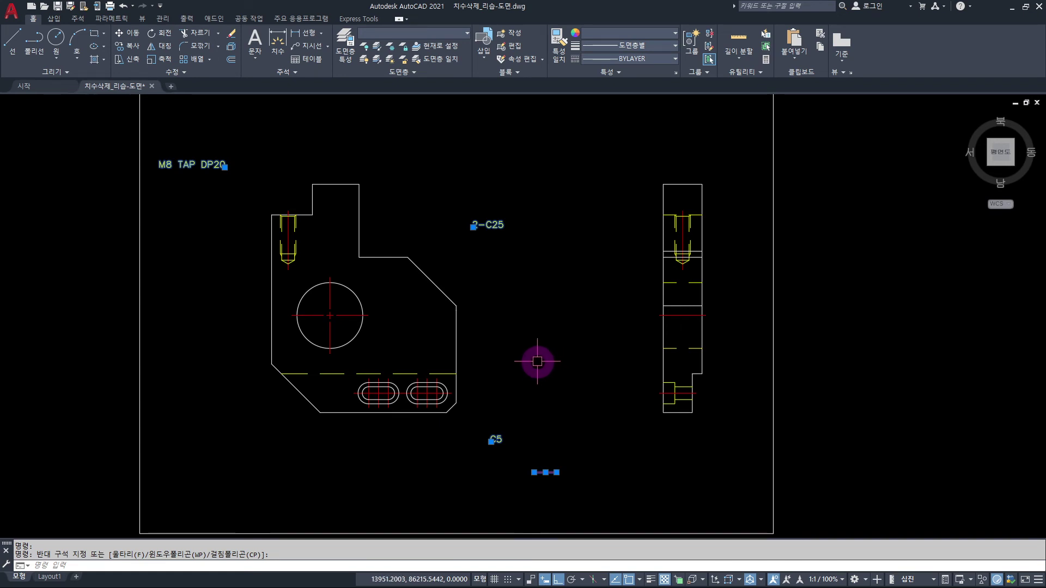
key("Delete")
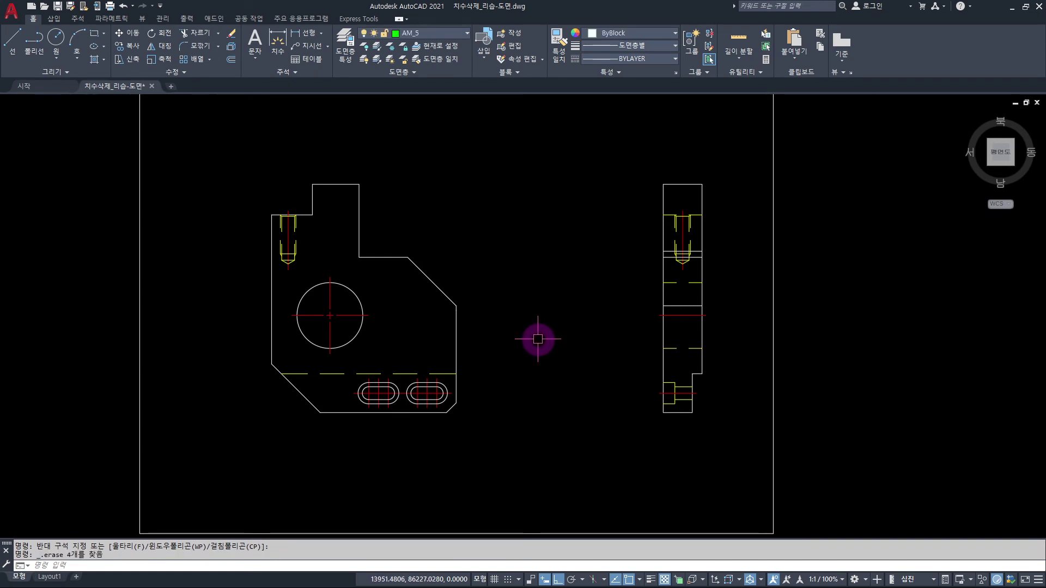
- Stretch the top boss and side view upward using a crossing window
scroll(537, 361, "down", 1)
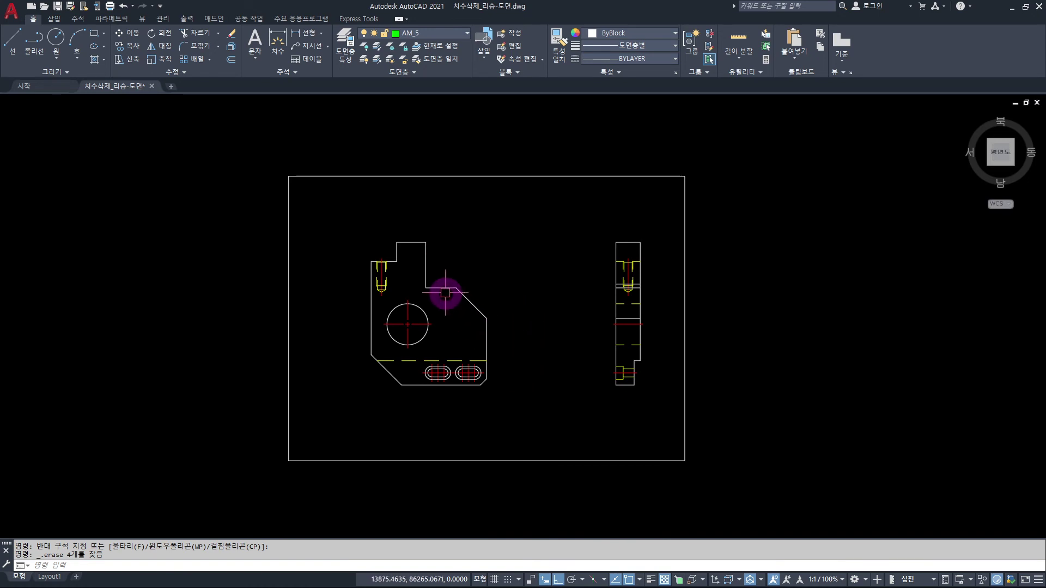
scroll(445, 297, "up", 2)
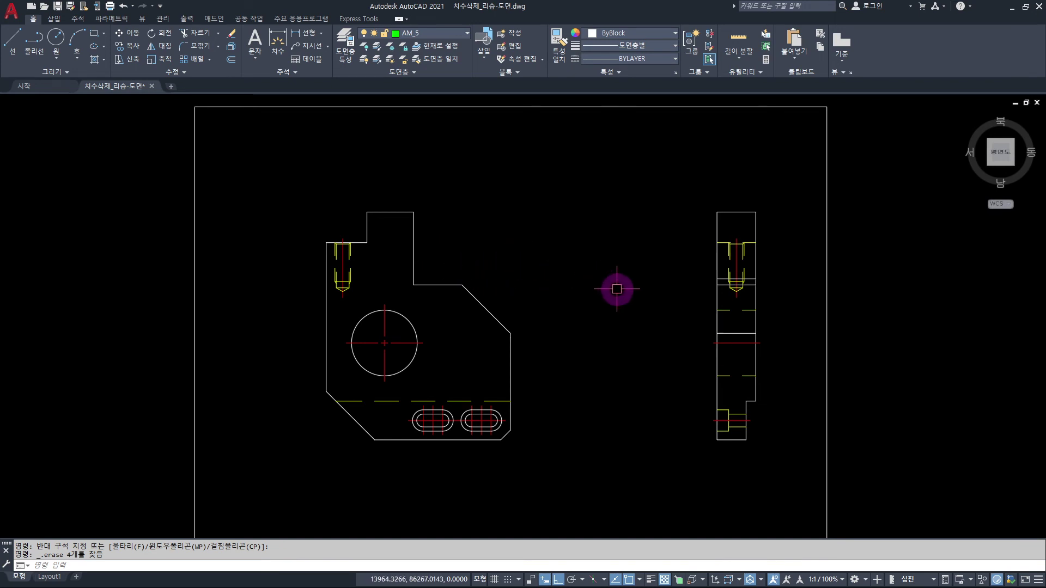
key("Escape")
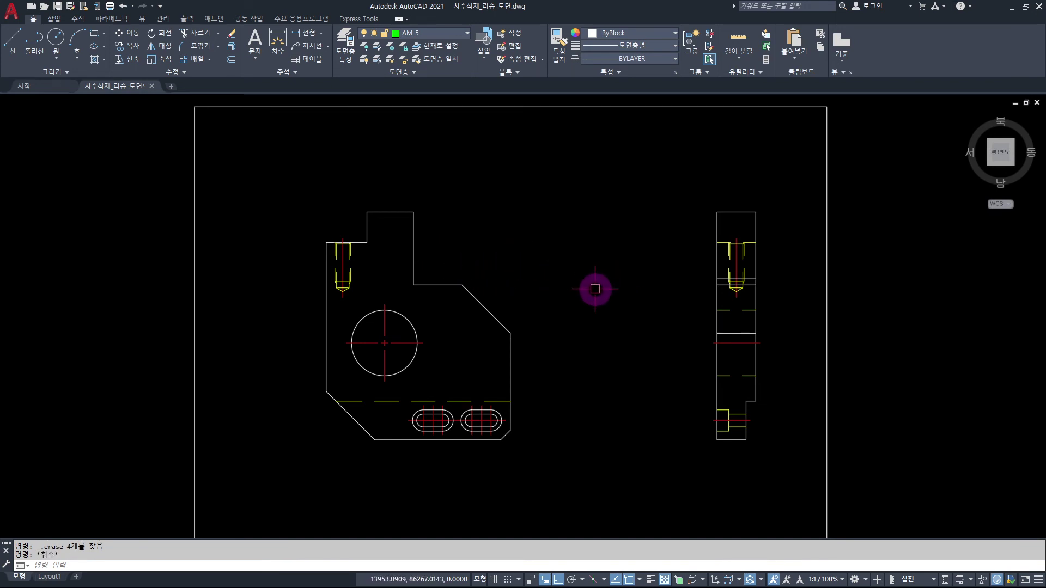
type("s")
key("Return")
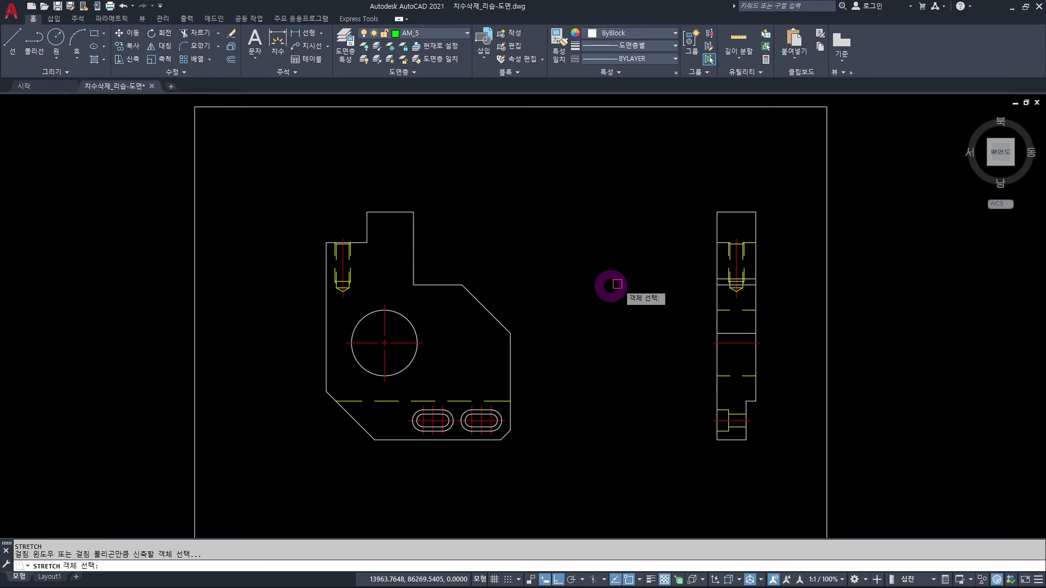
left_click(789, 163)
left_click(340, 215)
key("Return")
left_click(581, 249)
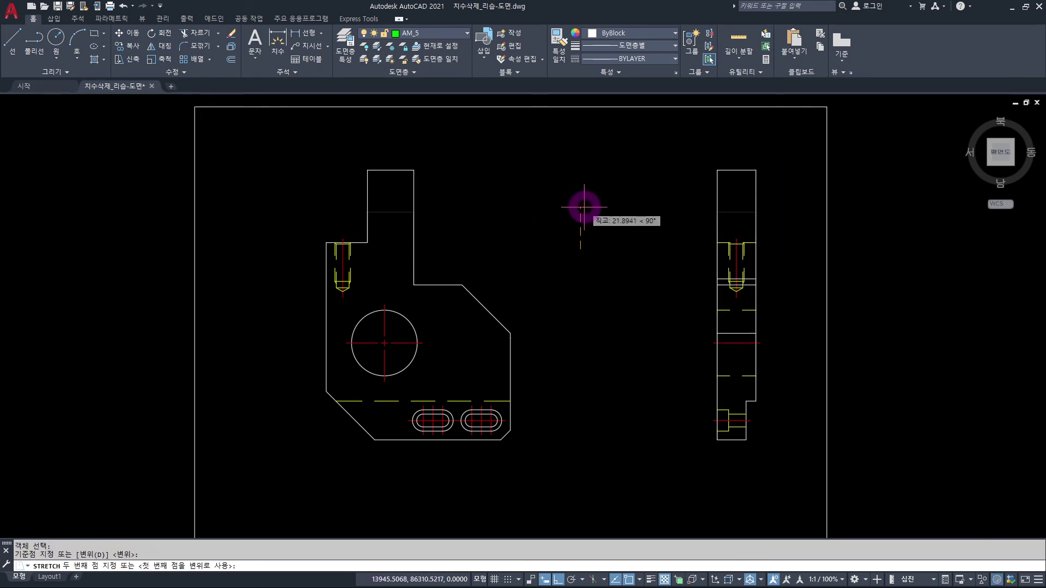
left_click(580, 207)
- Stretch the front profile's right half, including the second slot, to the right
type("s")
key("Return")
left_click(598, 209)
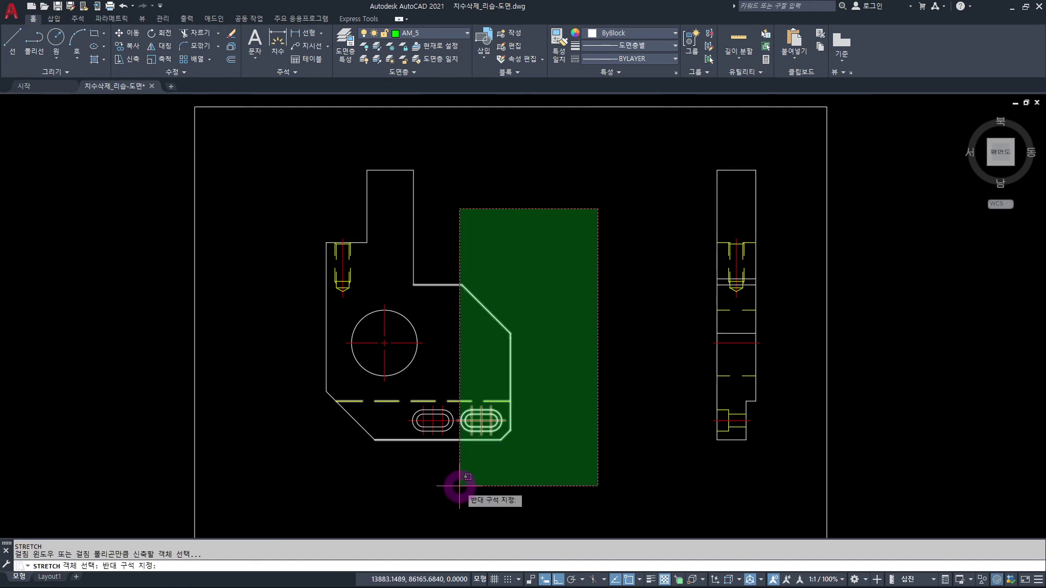
left_click(458, 489)
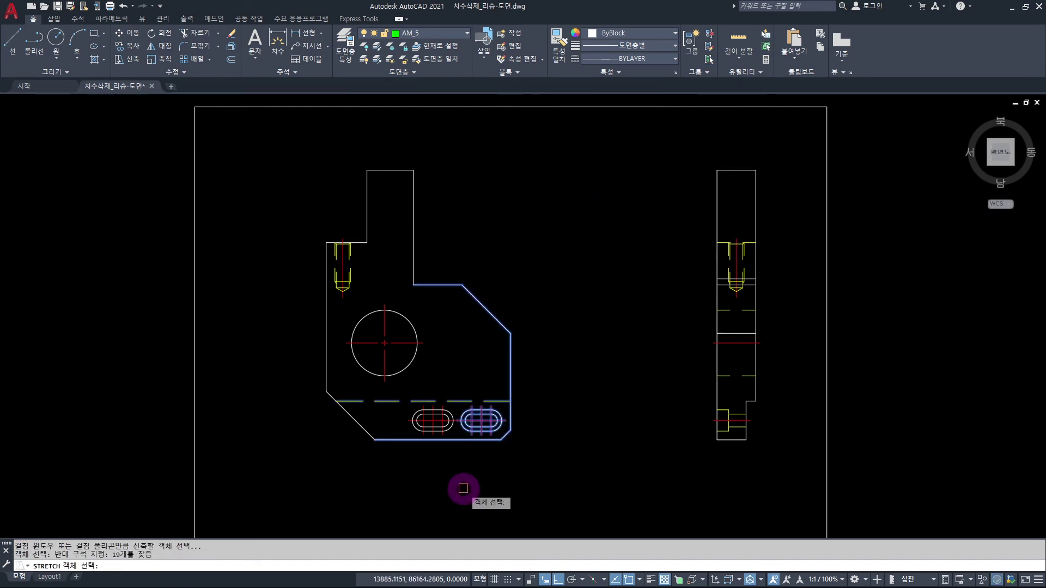
key("Return")
left_click(464, 489)
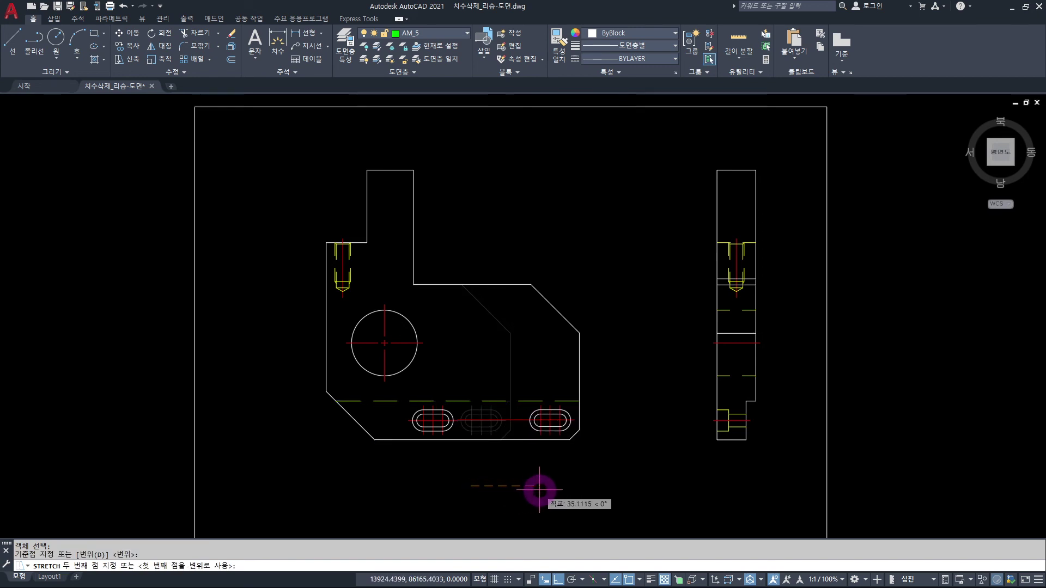
left_click(554, 488)
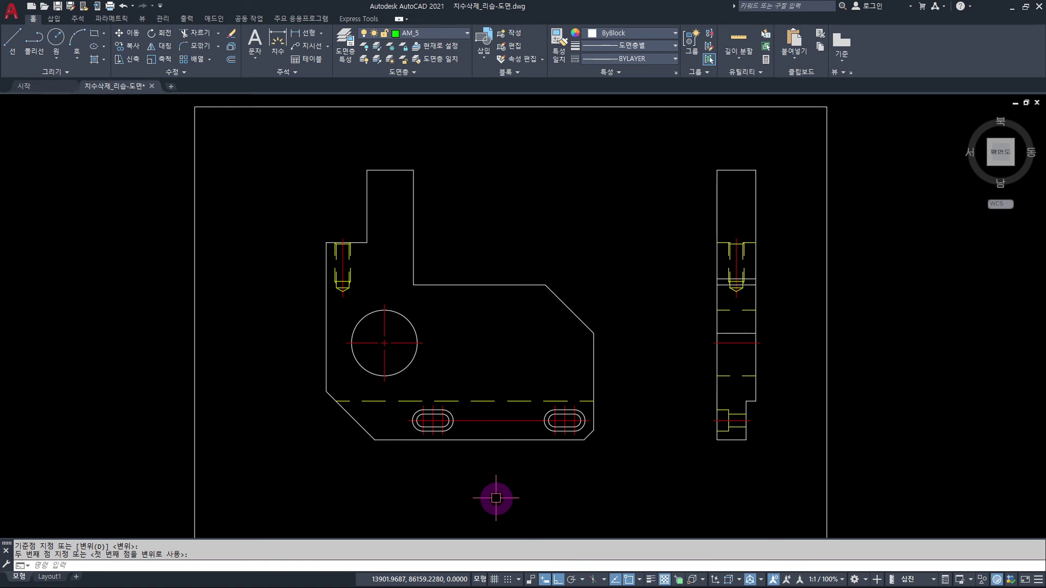
scroll(518, 401, "down", 2)
middle_click_drag(518, 435, 528, 419)
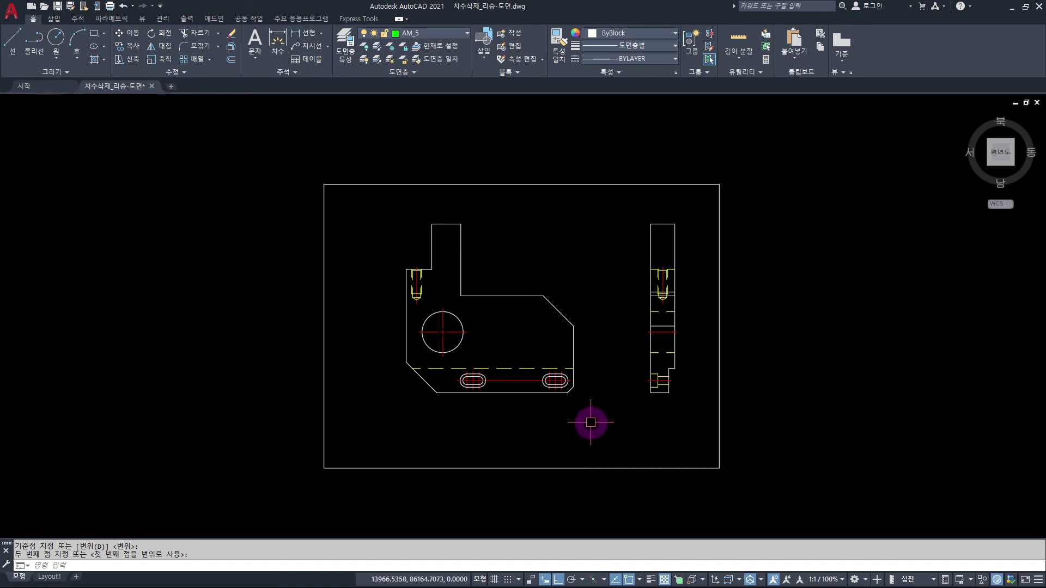